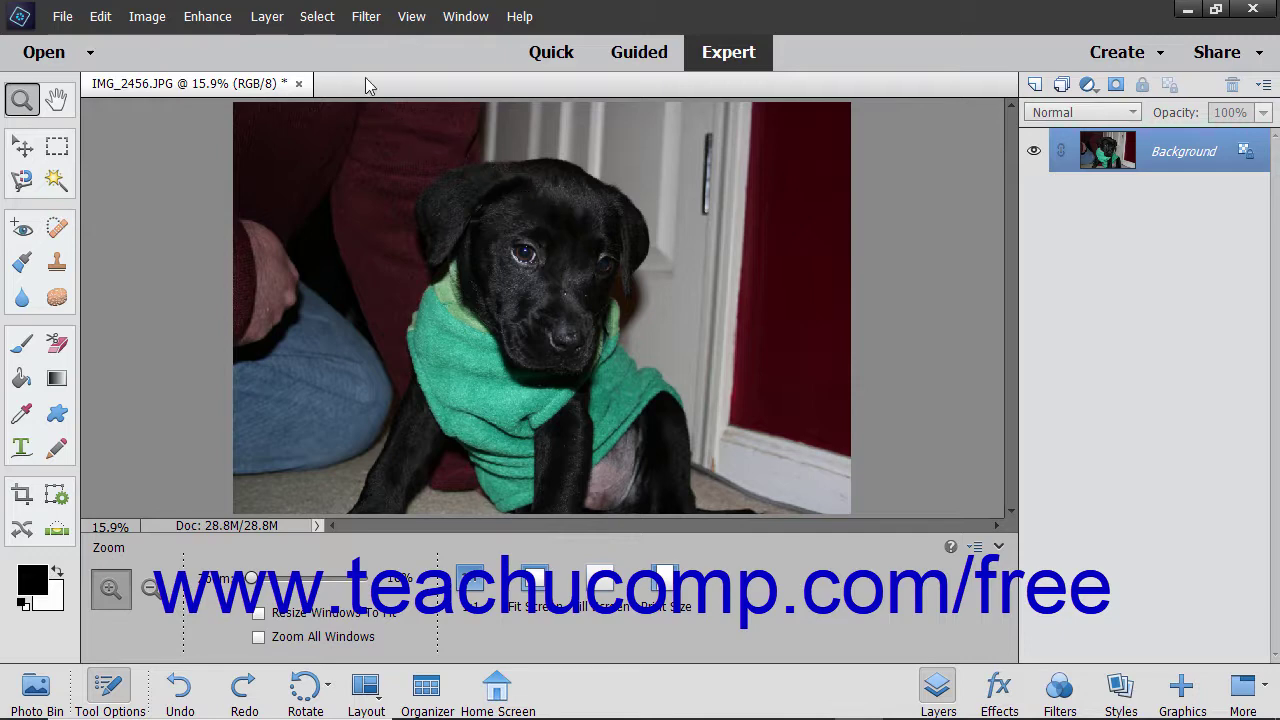
# Glance at the Filter menu's Sketch submenu, then display the Blur filter thumbnails in the Filters panel.
pyautogui.click(380, 22)
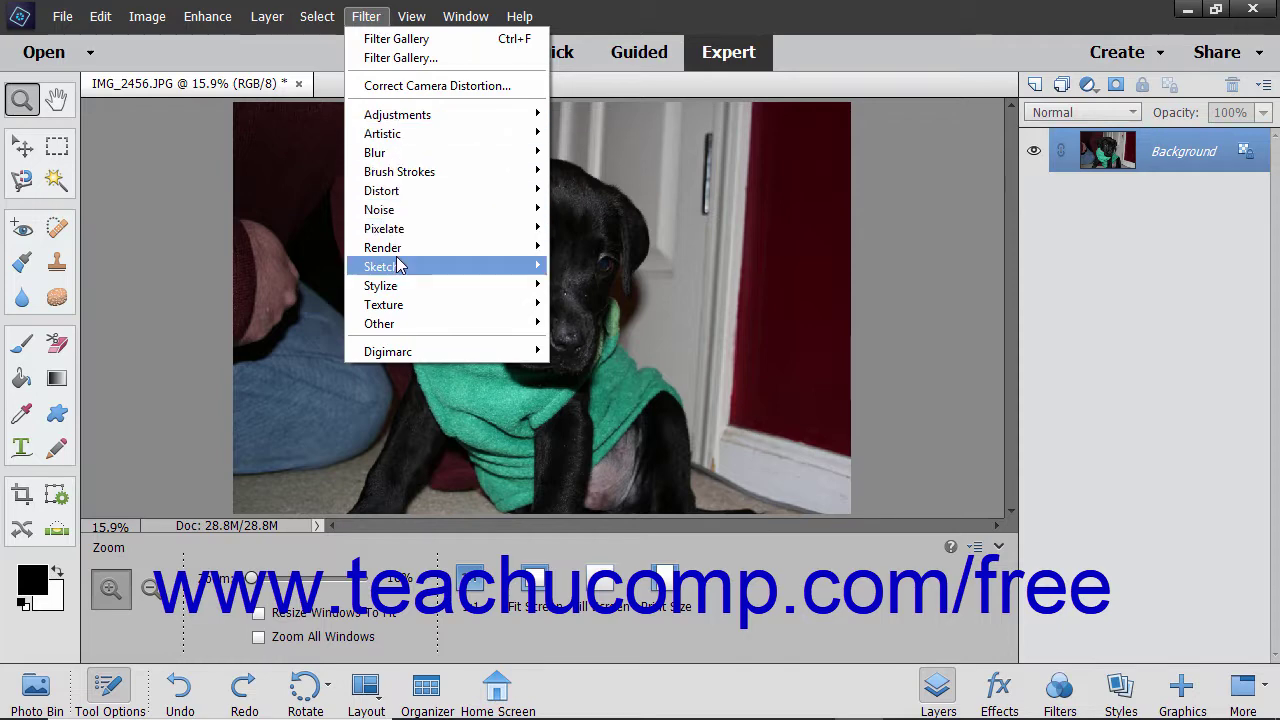
pyautogui.moveTo(430, 268)
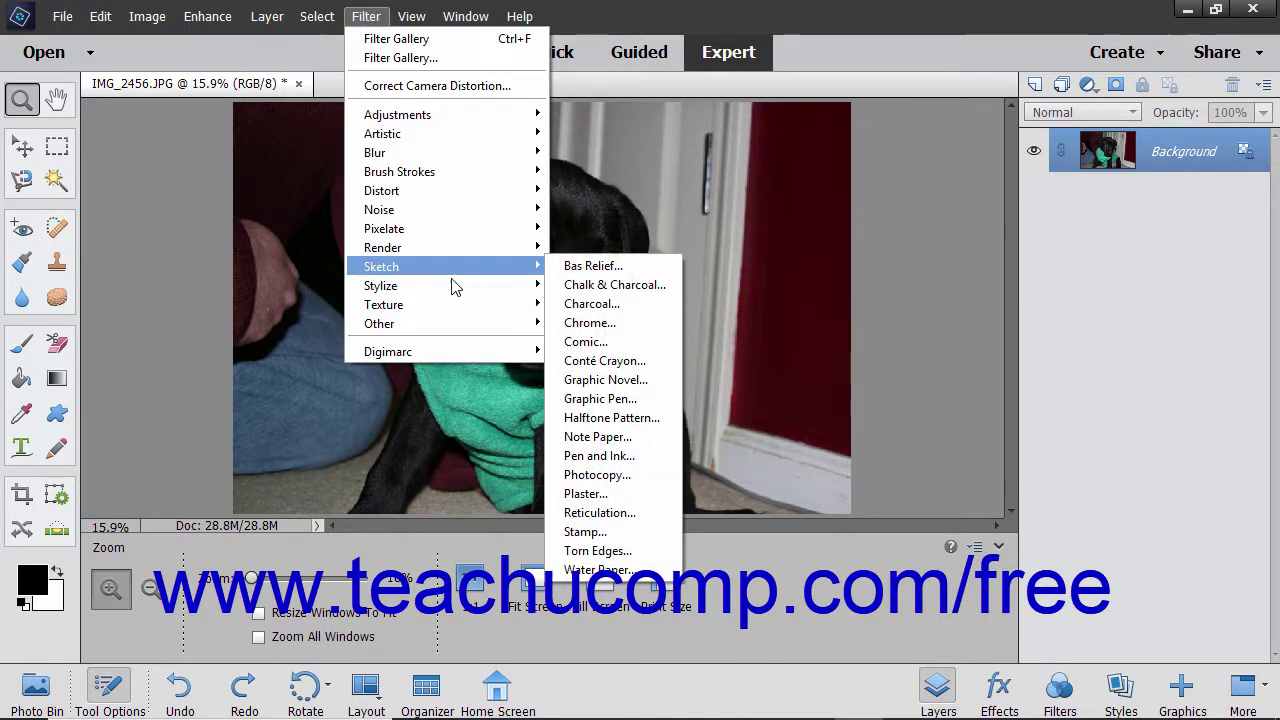
pyautogui.click(1062, 695)
pyautogui.click(1062, 695)
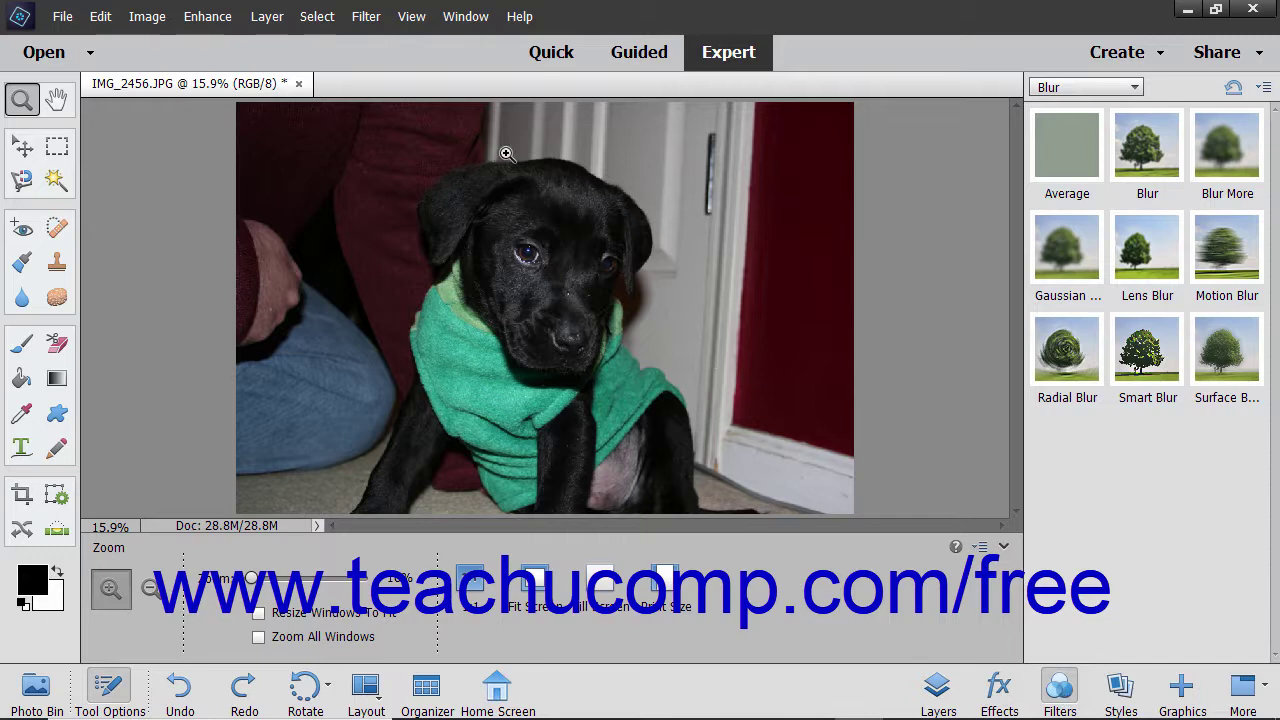
pyautogui.click(370, 20)
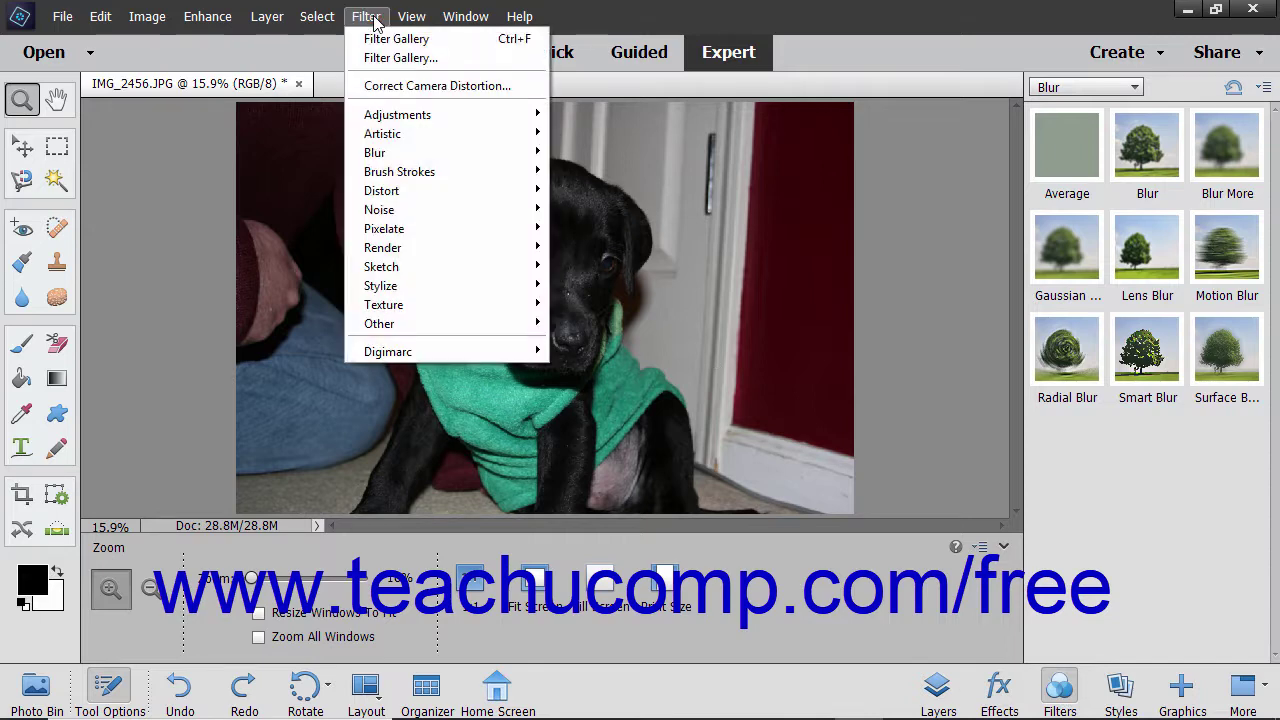
pyautogui.moveTo(378, 212)
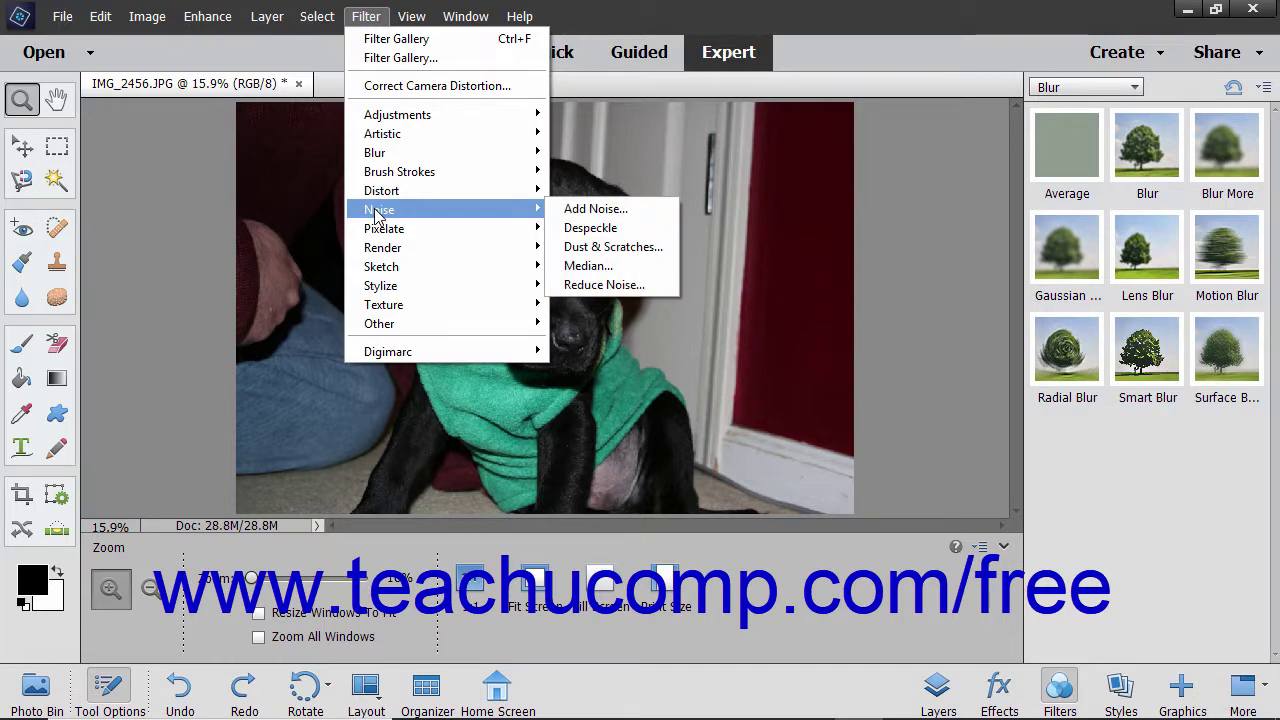
pyautogui.moveTo(416, 139)
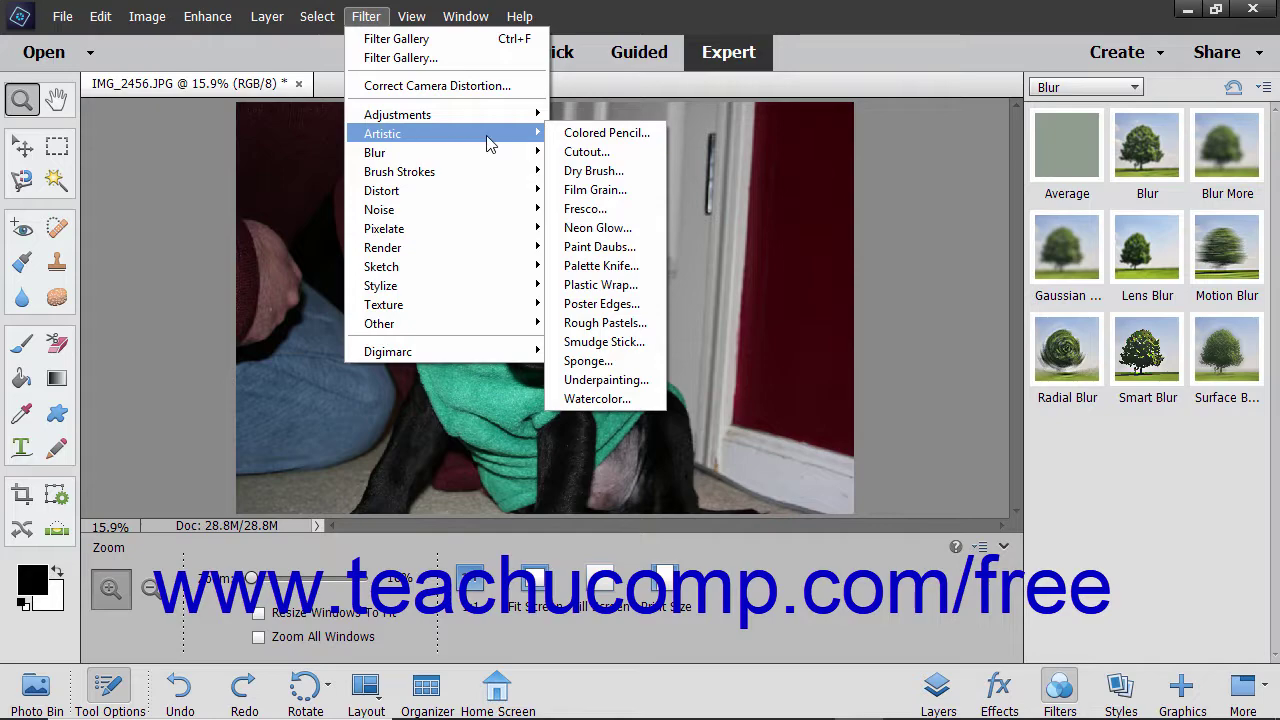
pyautogui.click(608, 246)
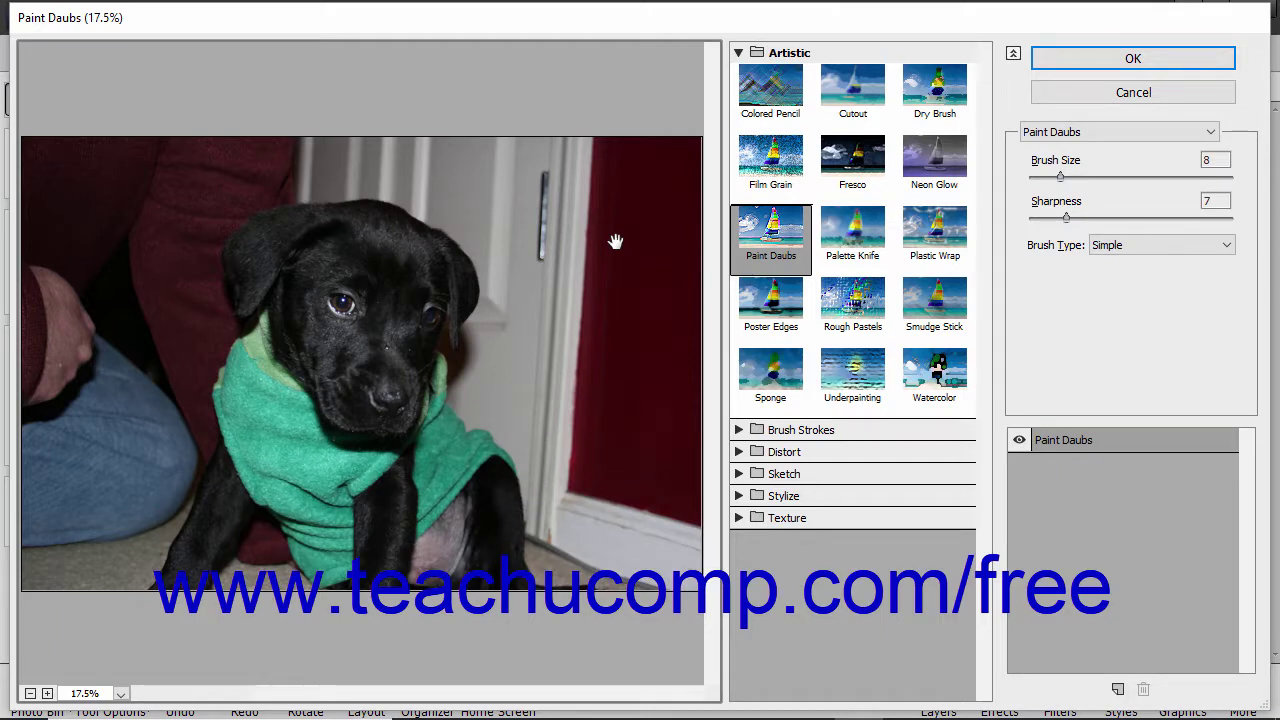
pyautogui.click(1054, 91)
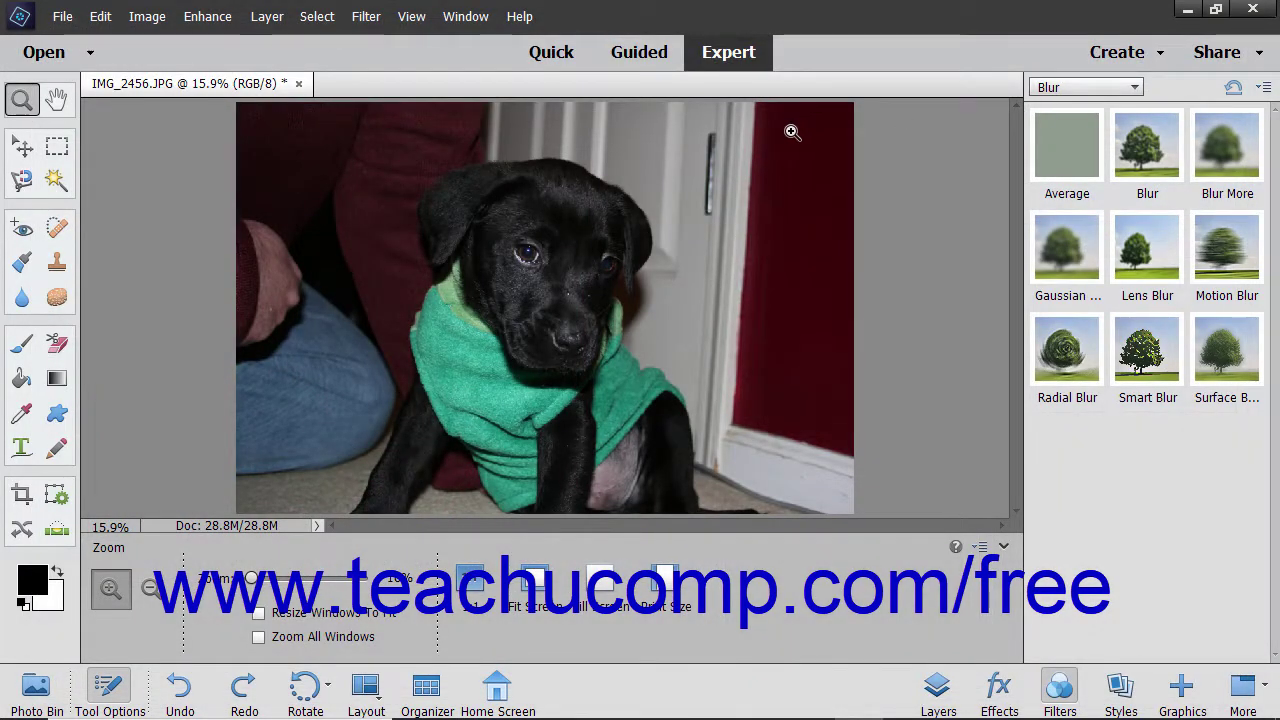
pyautogui.click(937, 688)
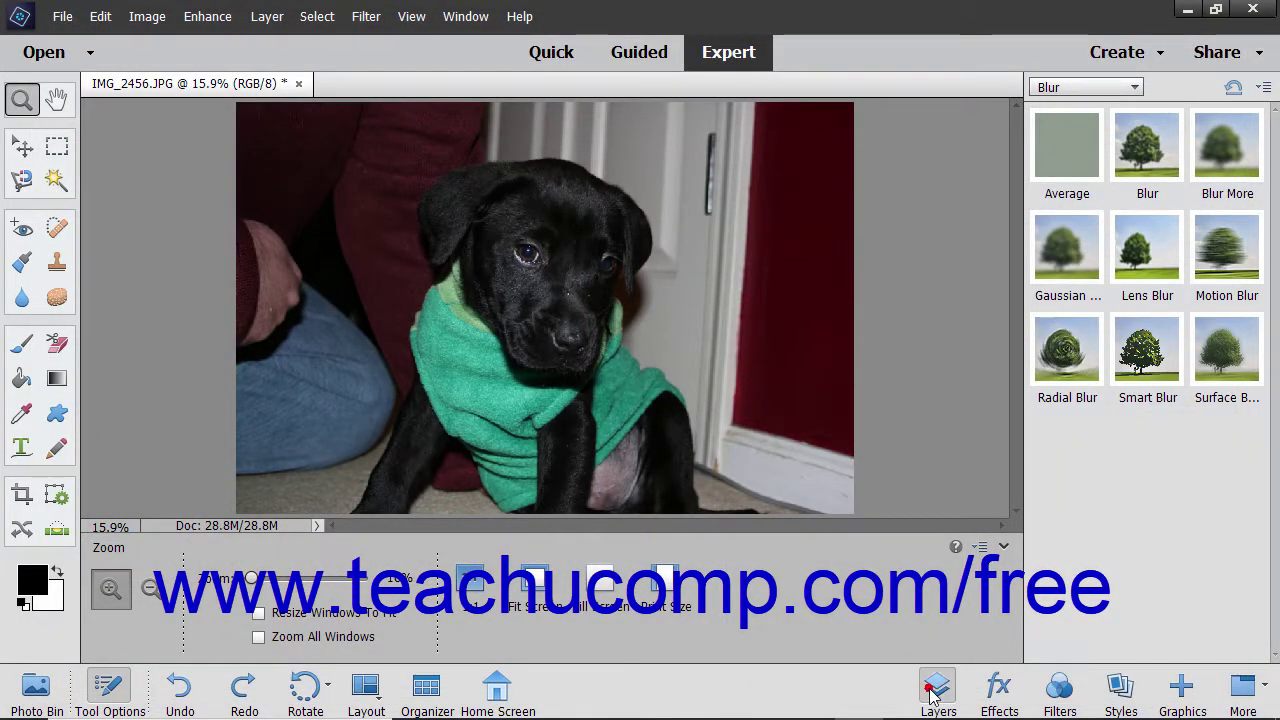
pyautogui.click(466, 16)
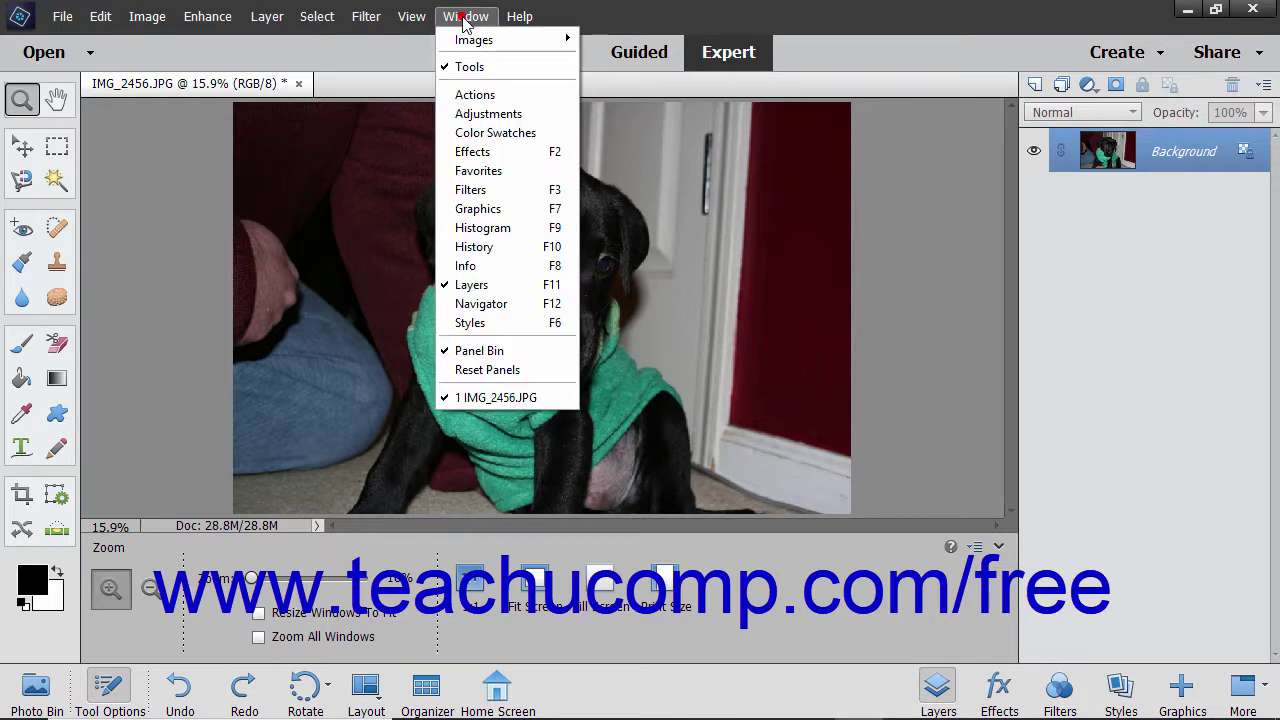
pyautogui.click(489, 189)
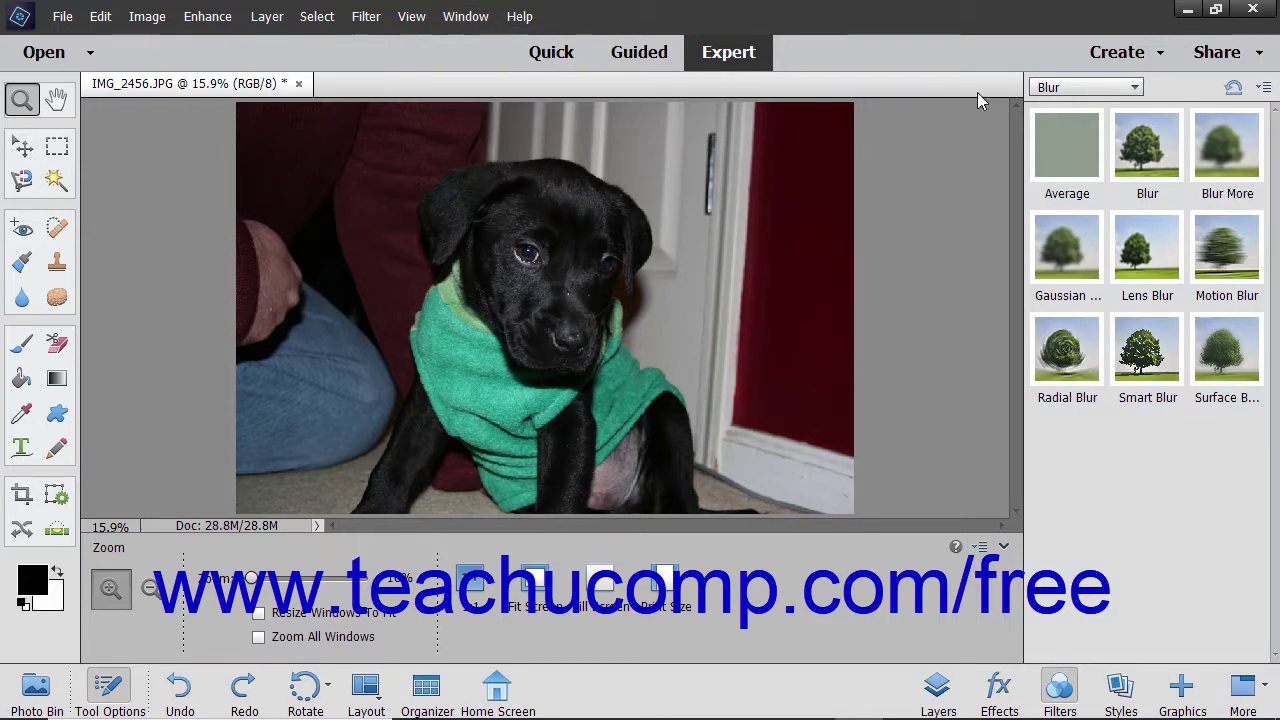
pyautogui.click(1058, 87)
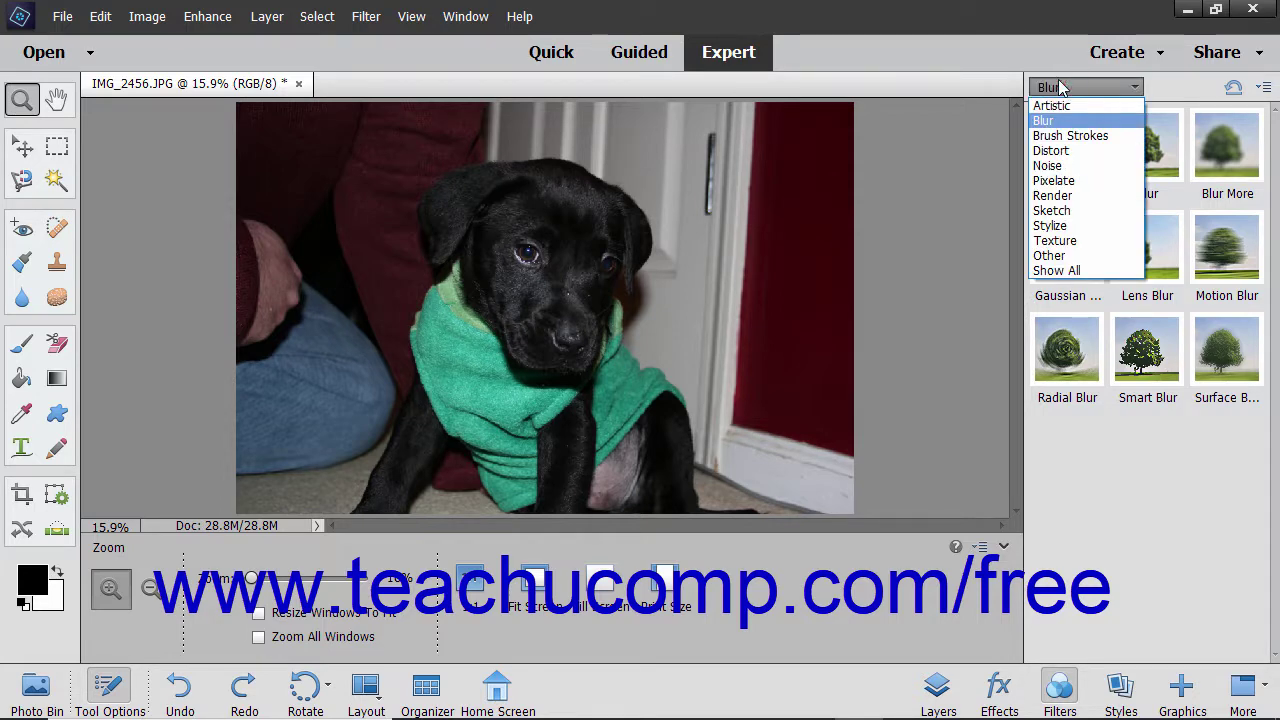
# Switch the Filters panel category to Stylize and apply Diffuse to the photo in Normal mode.
pyautogui.click(1055, 226)
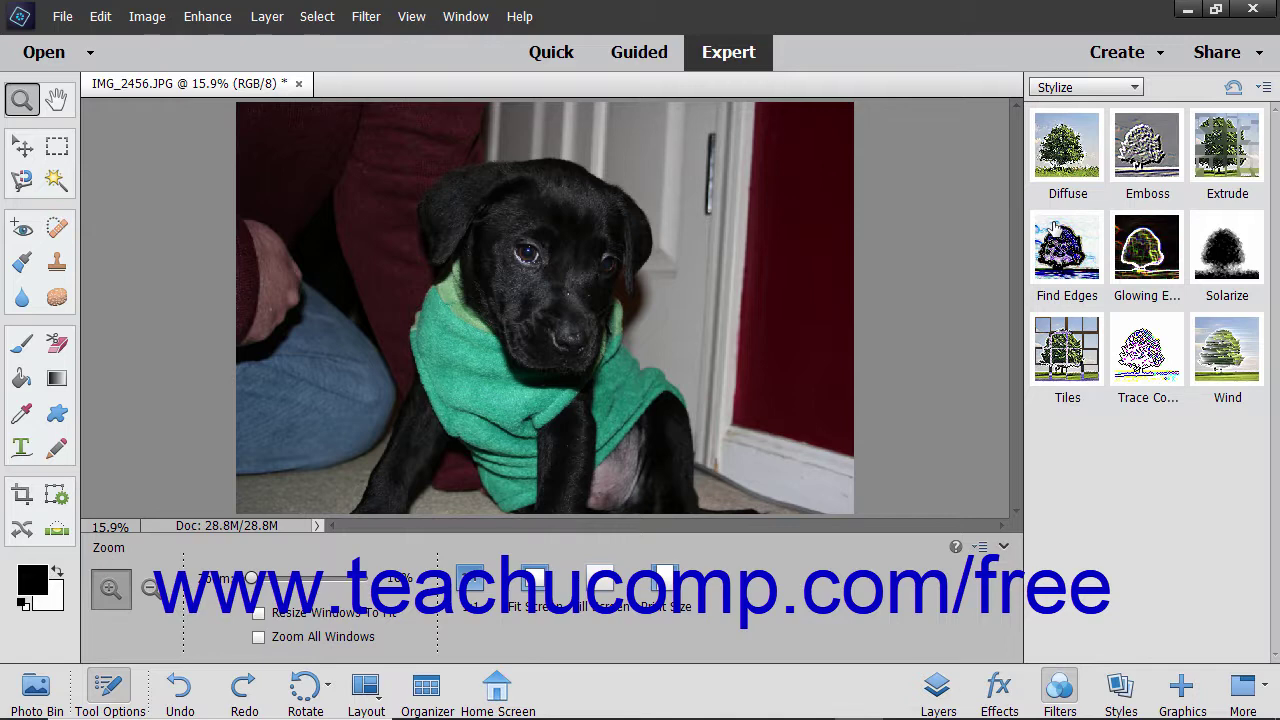
pyautogui.click(1054, 160)
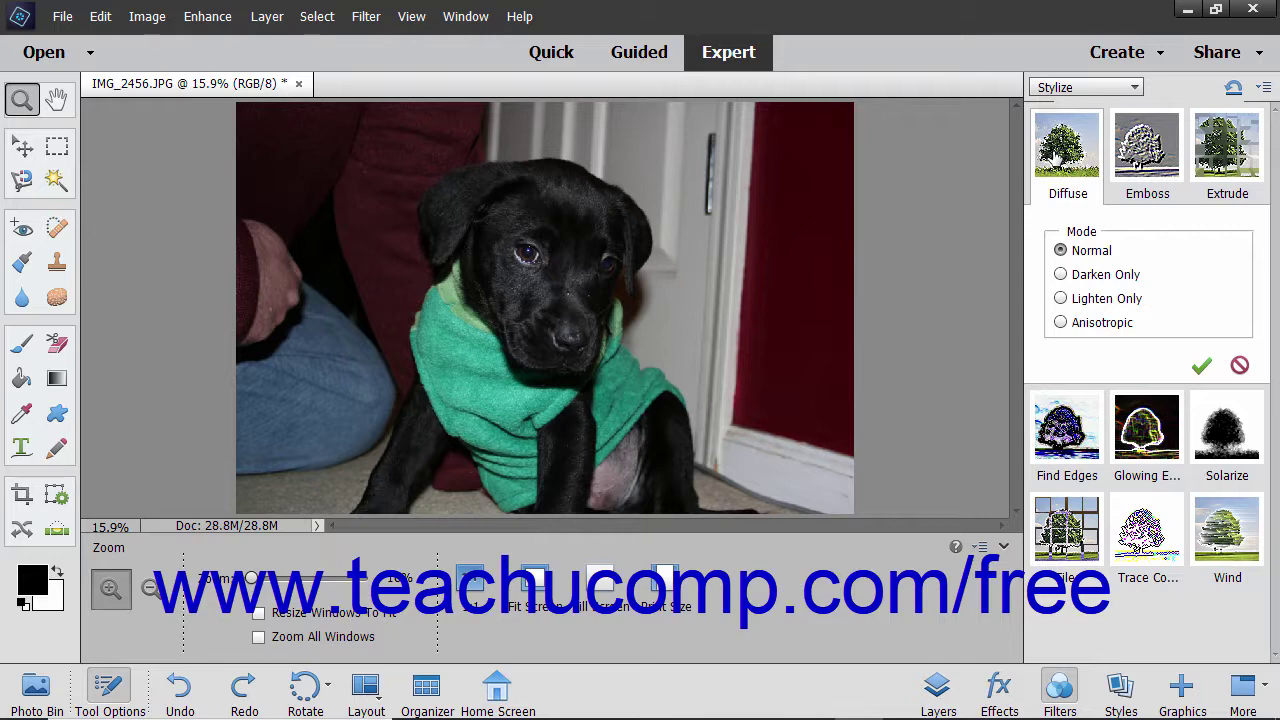
# Try Diffuse's Darken Only and Anisotropic modes, then cancel the Diffuse effect.
pyautogui.click(1061, 274)
pyautogui.click(1061, 322)
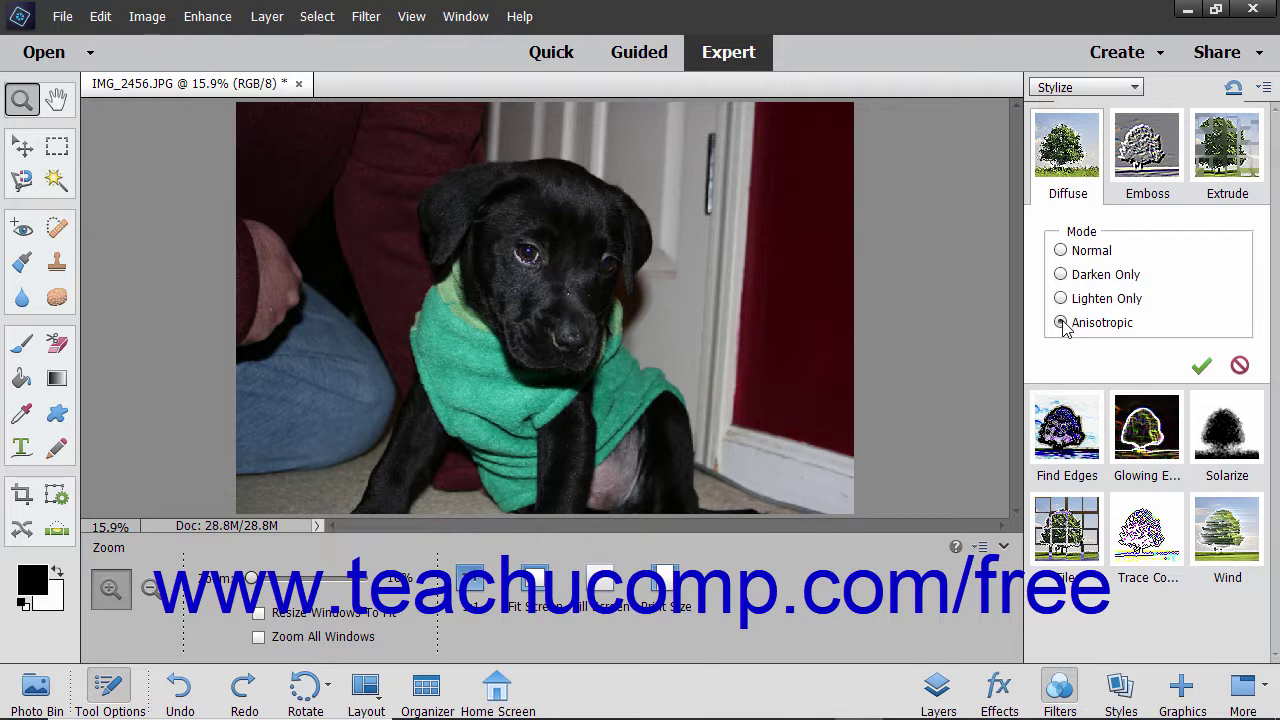
pyautogui.click(1239, 366)
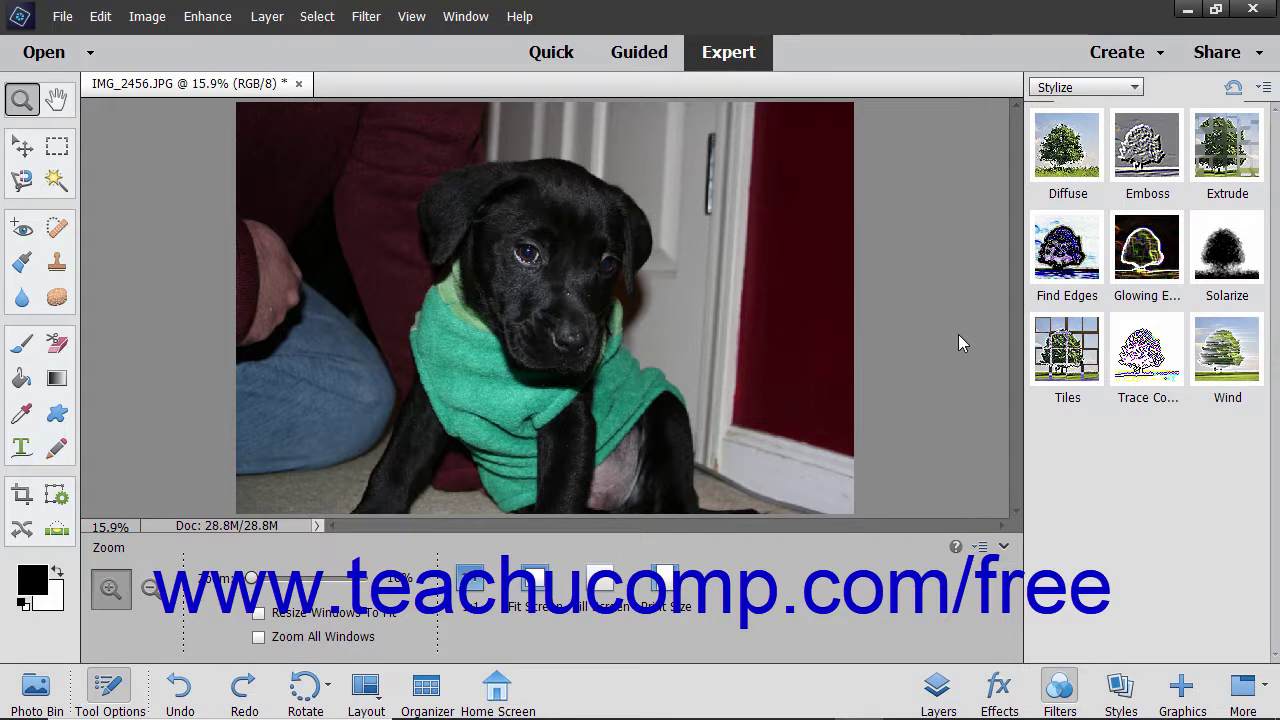
# Open the Filter Gallery, set the preview to Fit in View, and expand the Brush Strokes group.
pyautogui.click(366, 17)
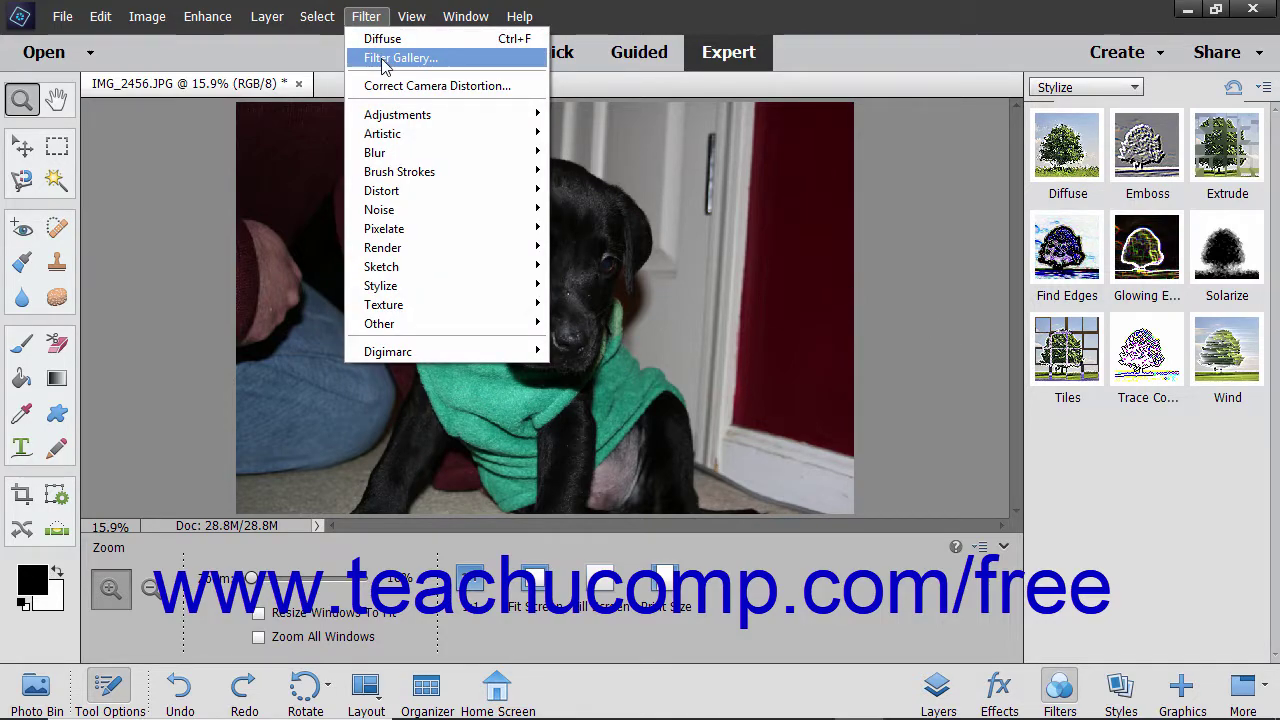
pyautogui.click(384, 60)
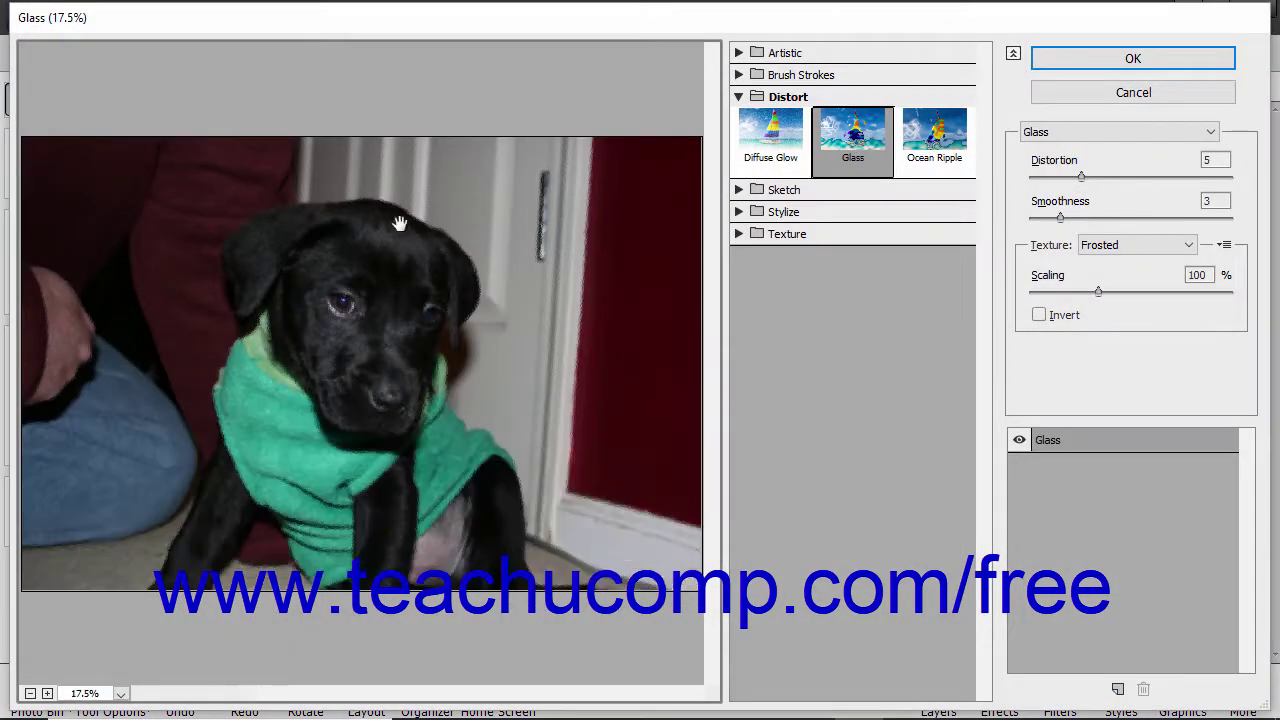
pyautogui.click(46, 695)
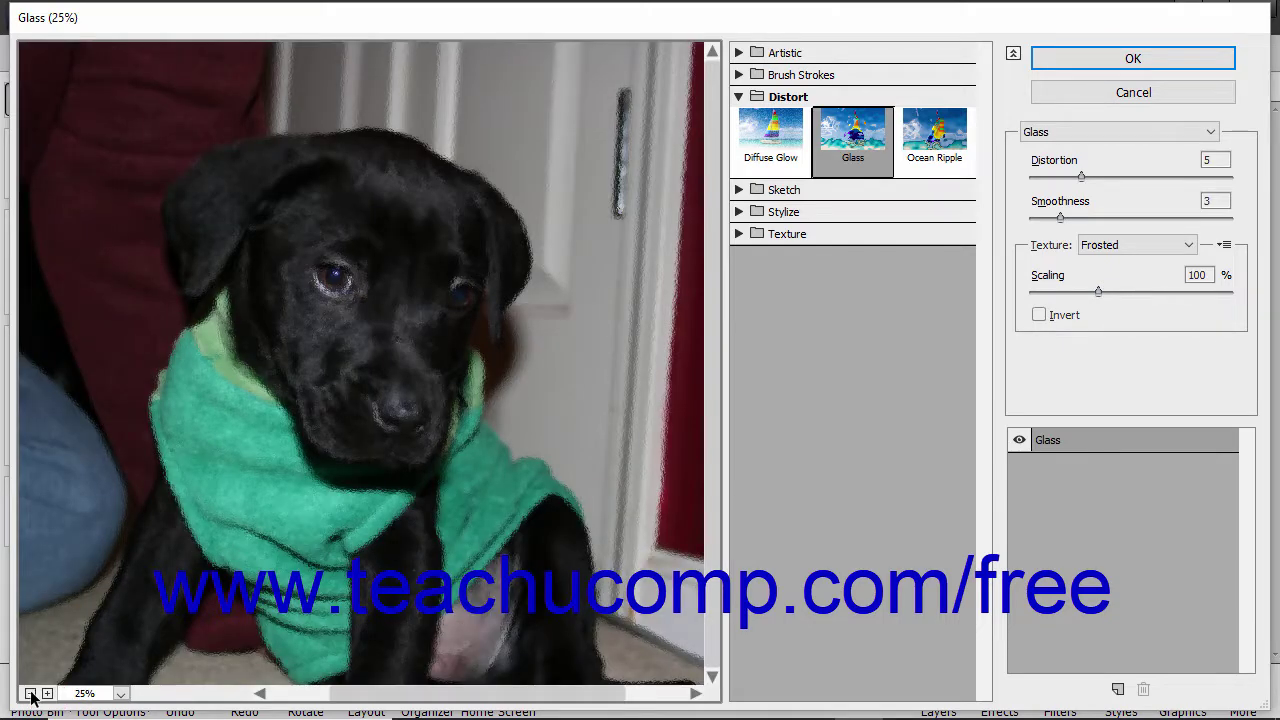
pyautogui.click(30, 693)
pyautogui.click(119, 694)
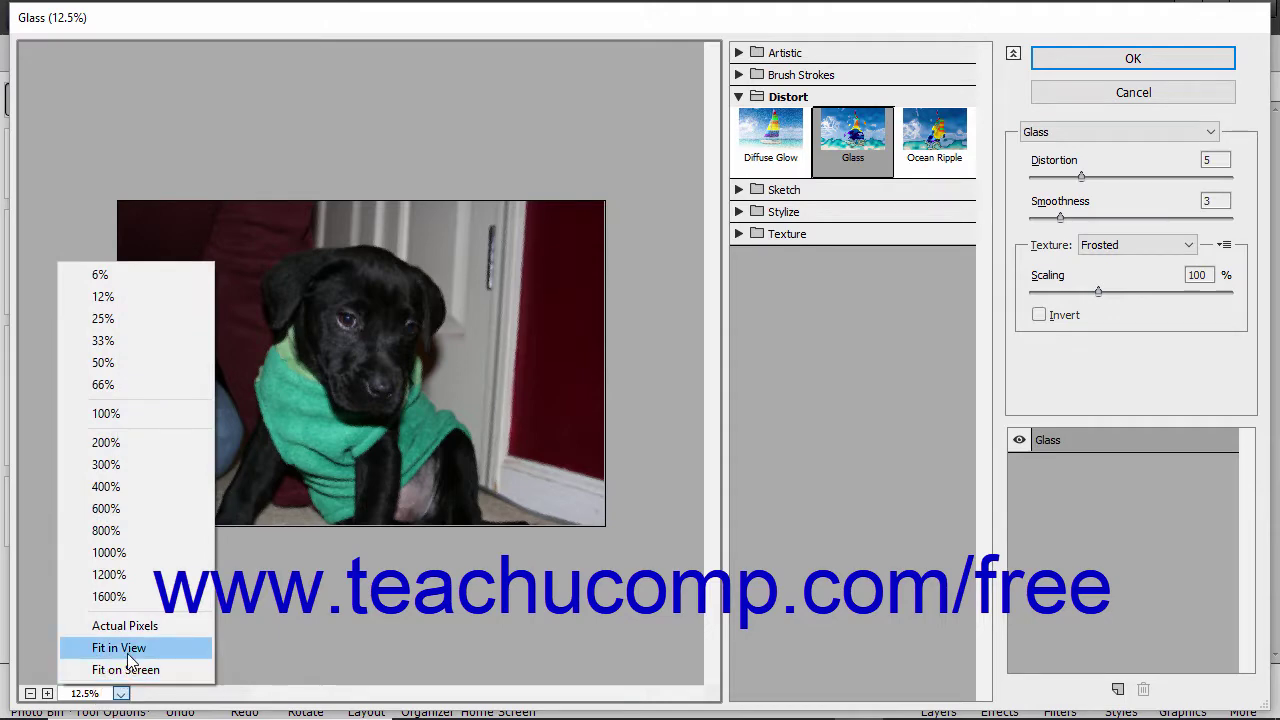
pyautogui.click(128, 650)
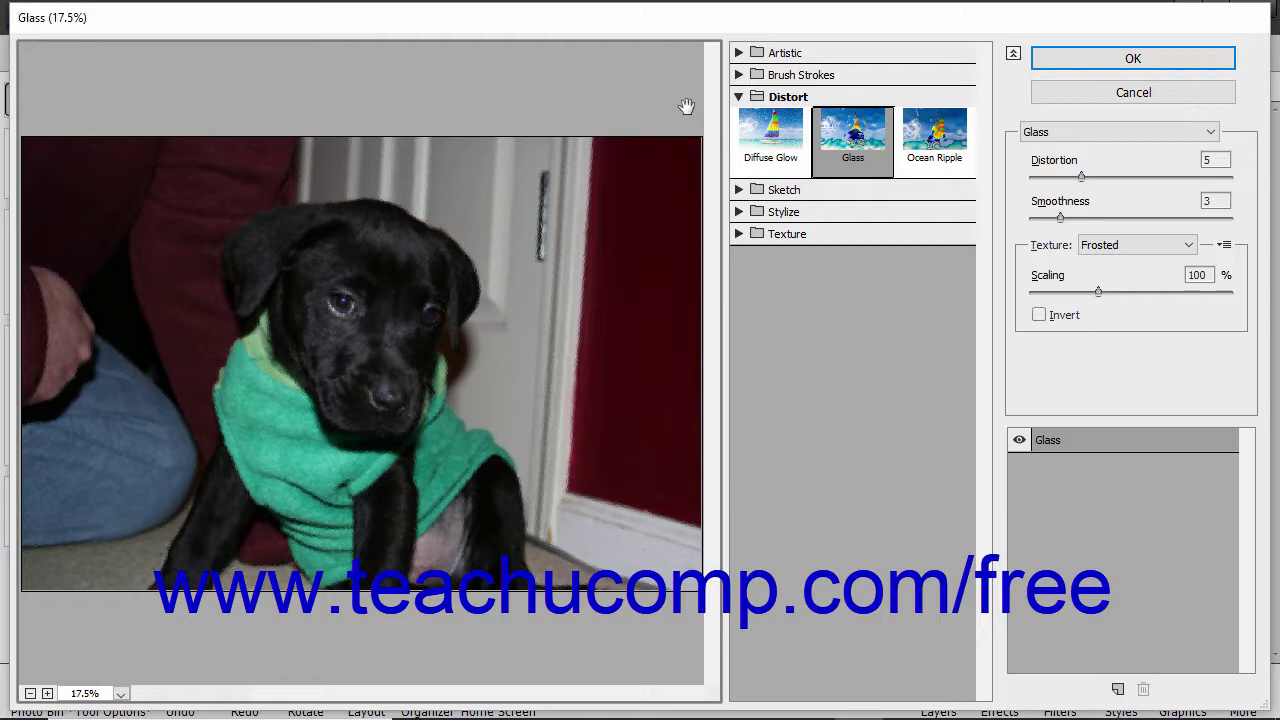
pyautogui.click(739, 76)
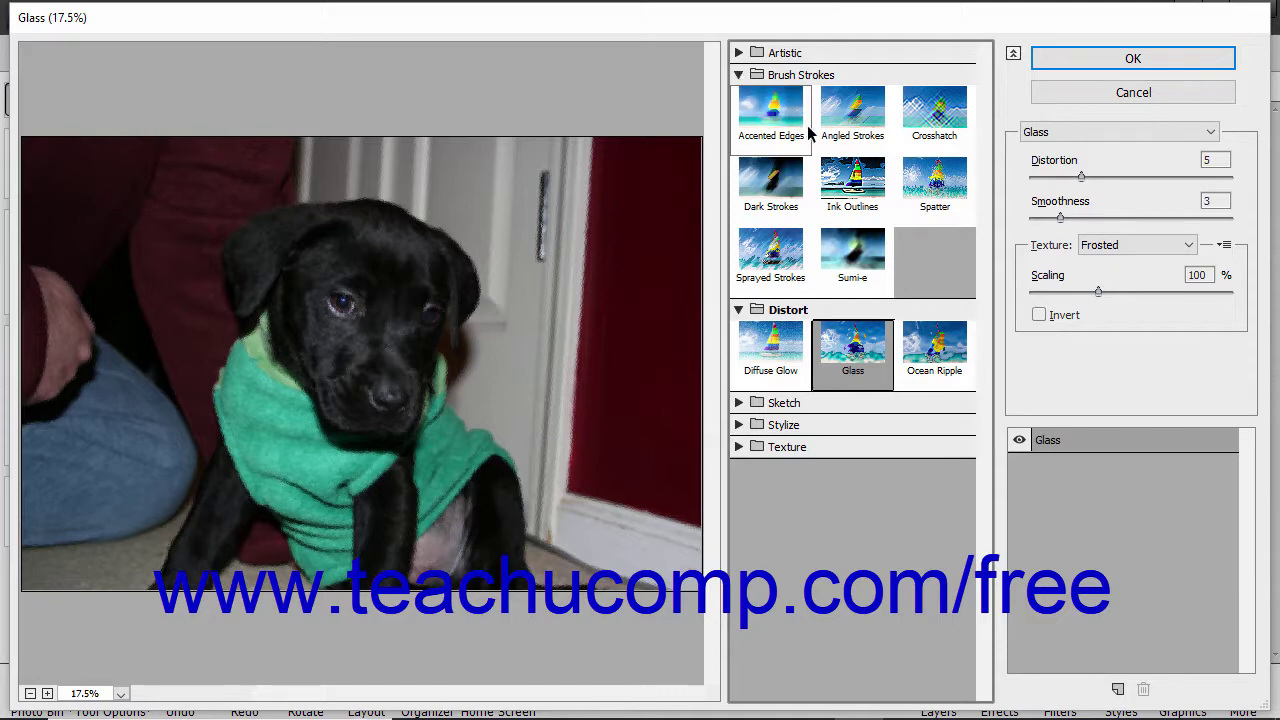
# Apply Dark Strokes with Black Intensity 5 and White Intensity 4, then add a second effect layer.
pyautogui.click(794, 184)
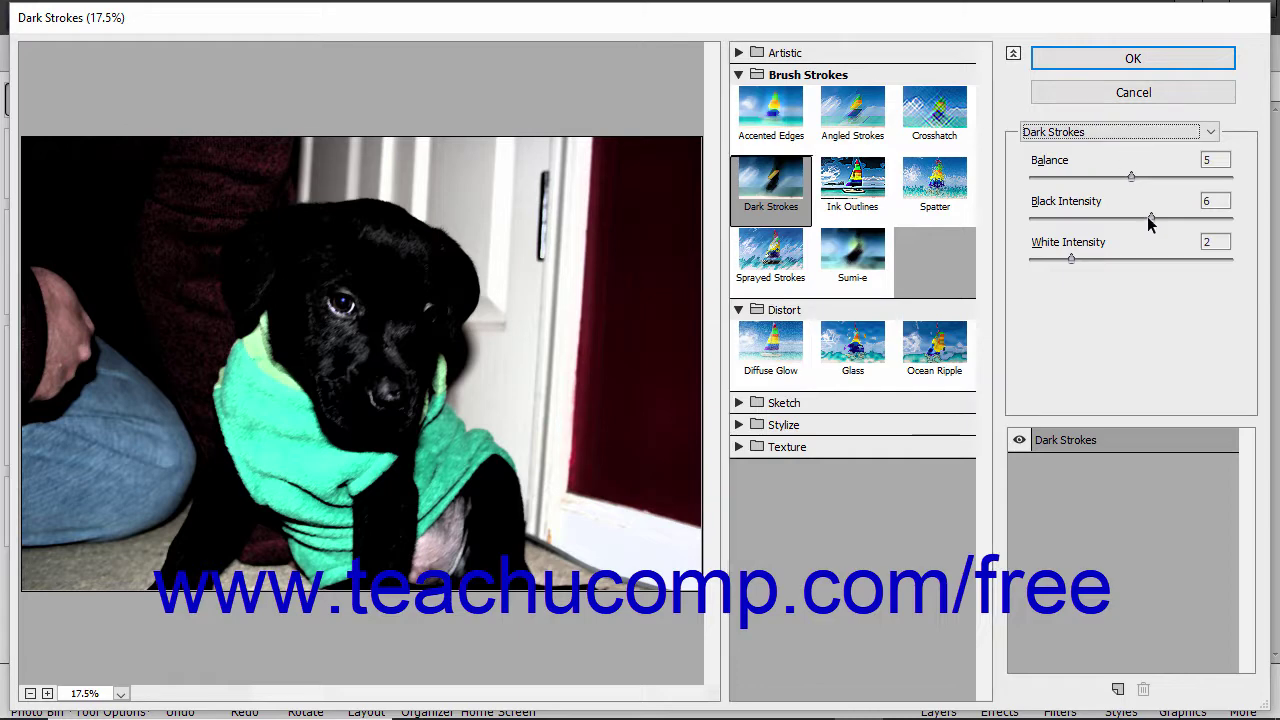
pyautogui.moveTo(1150, 217); pyautogui.dragTo(1144, 177)
pyautogui.moveTo(1072, 260); pyautogui.dragTo(1101, 259)
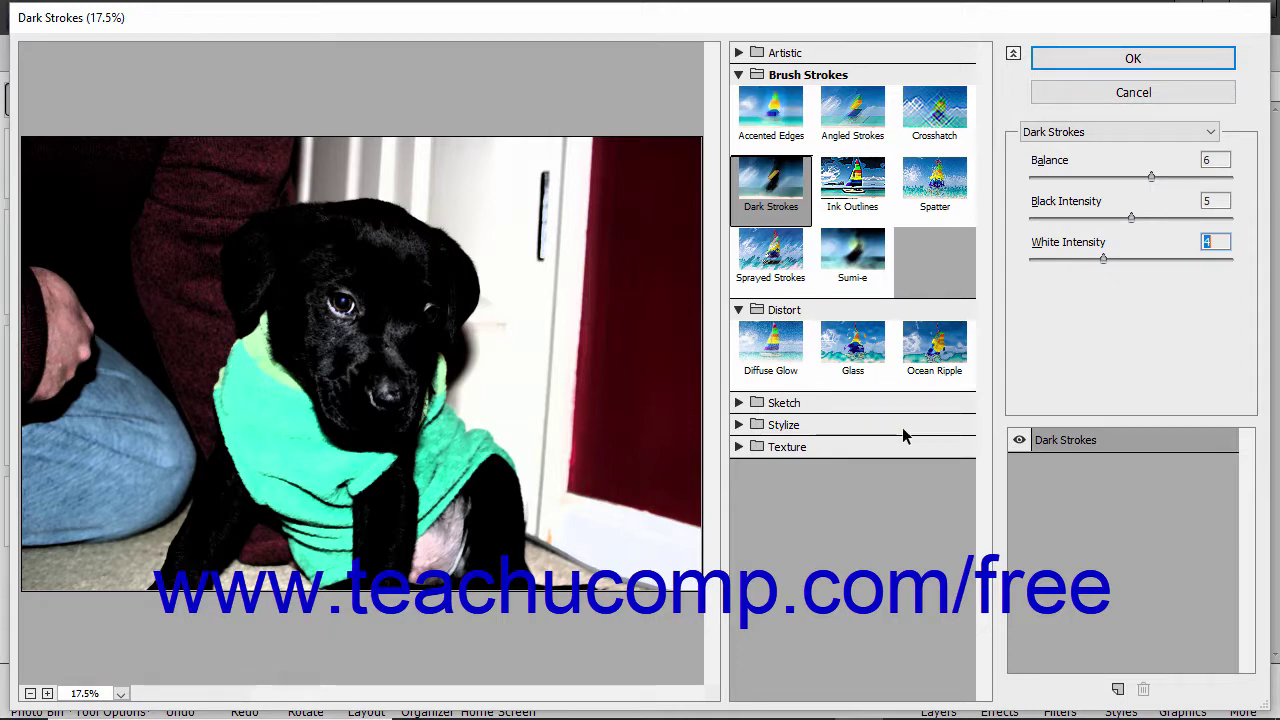
pyautogui.click(1066, 444)
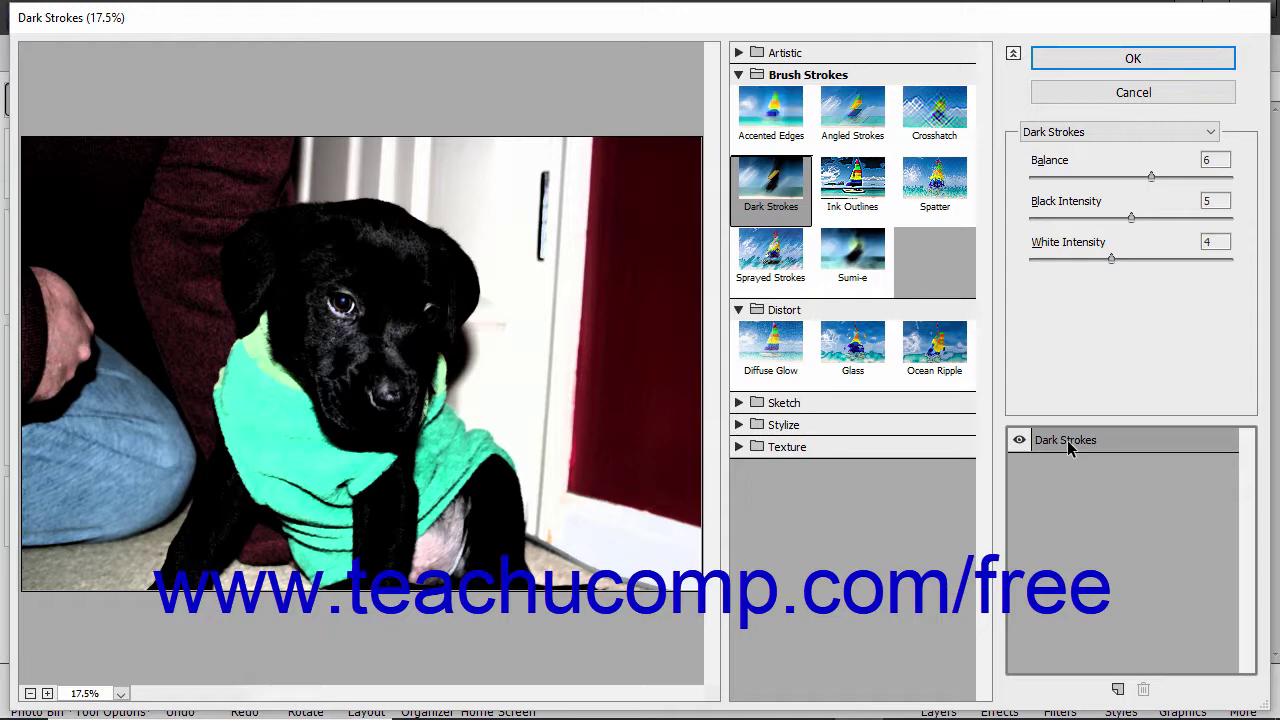
pyautogui.click(1117, 689)
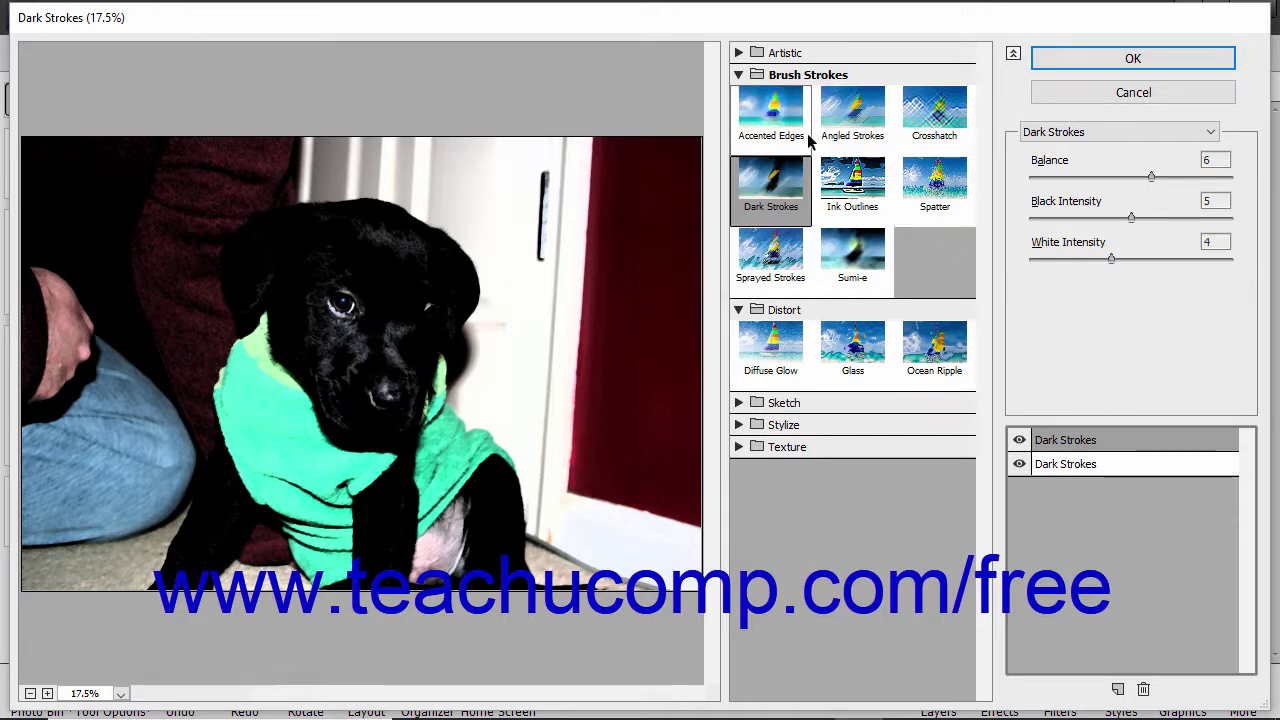
# Make the new layer Ocean Ripple, delete the Dark Strokes layer, and apply the gallery with OK.
pyautogui.click(934, 350)
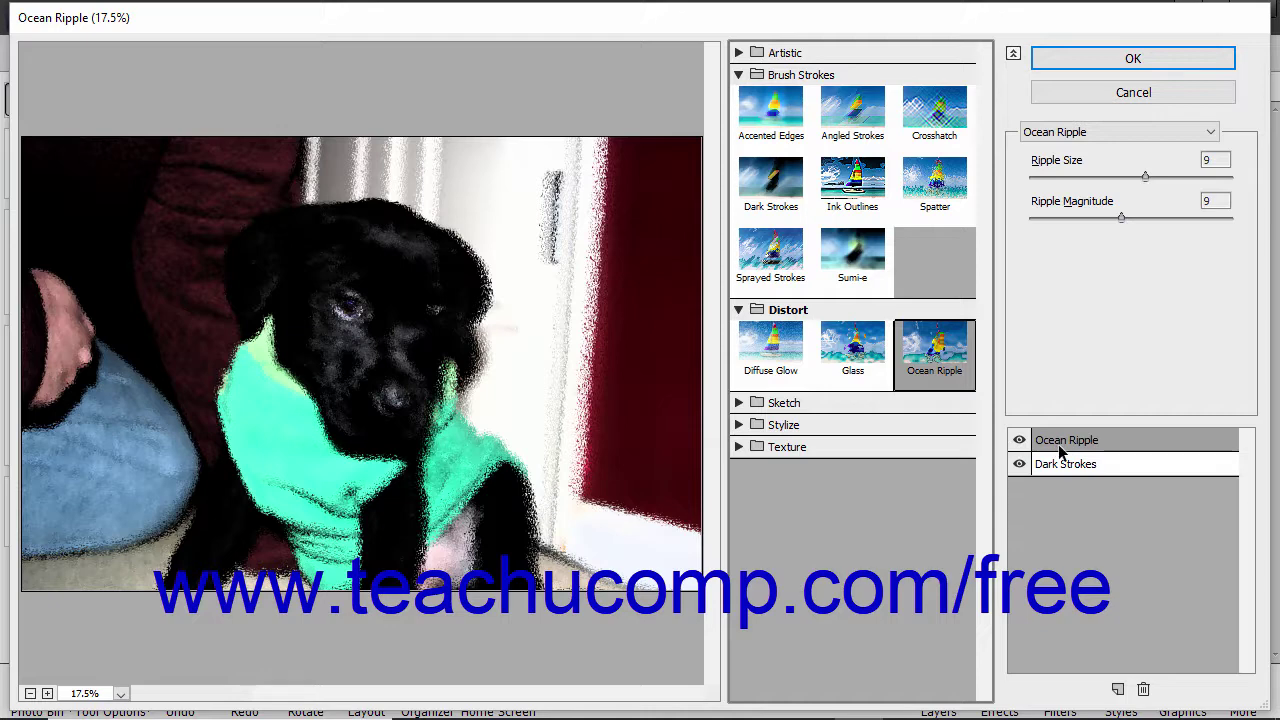
pyautogui.moveTo(1060, 452); pyautogui.dragTo(1065, 480)
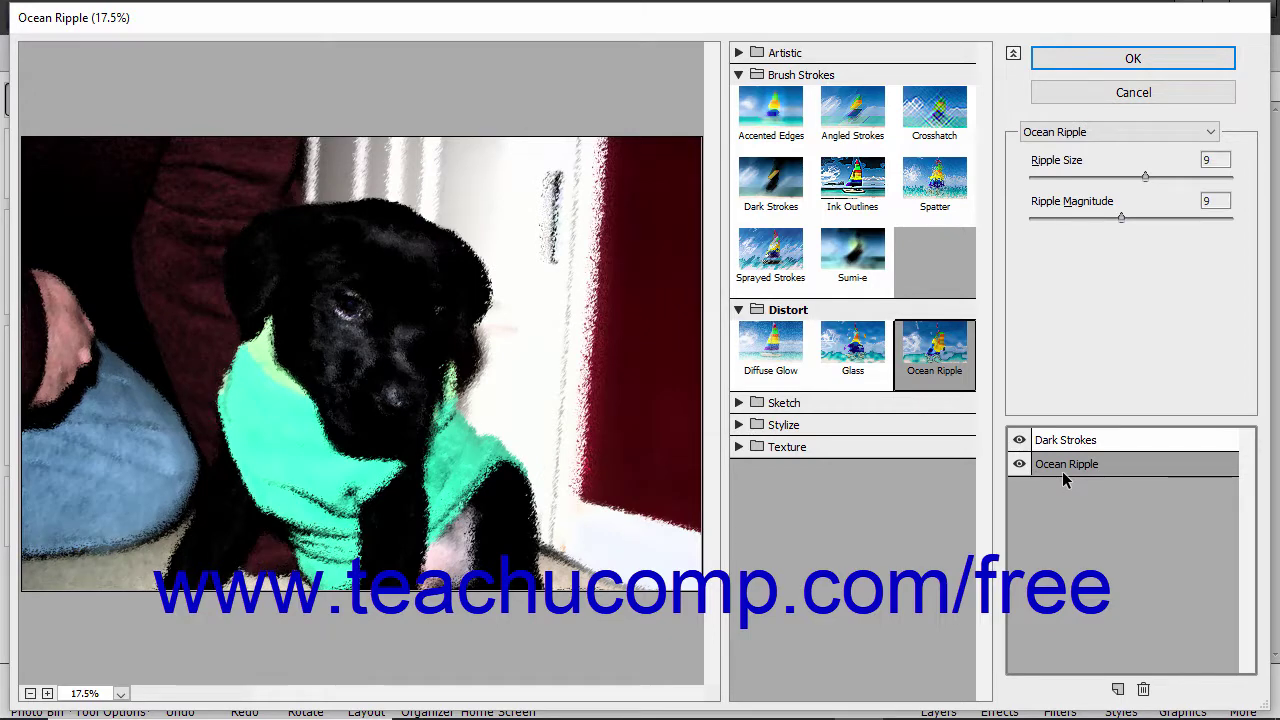
pyautogui.click(1075, 440)
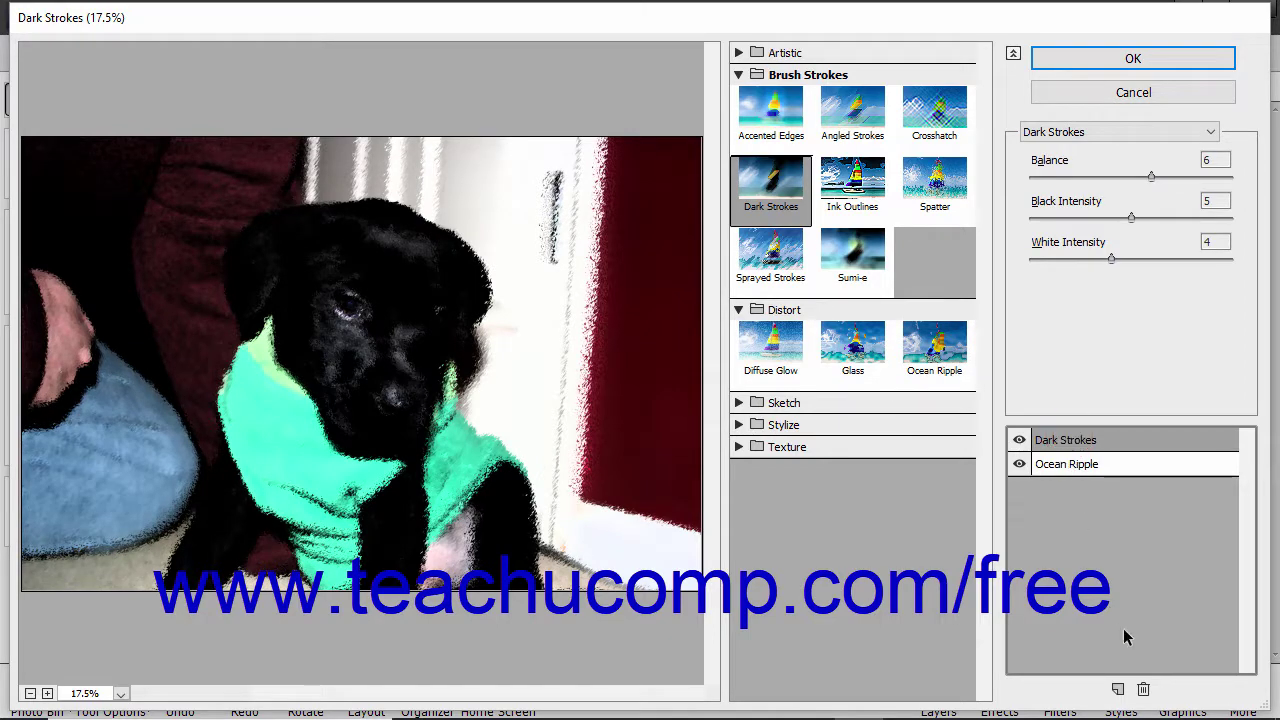
pyautogui.click(1145, 692)
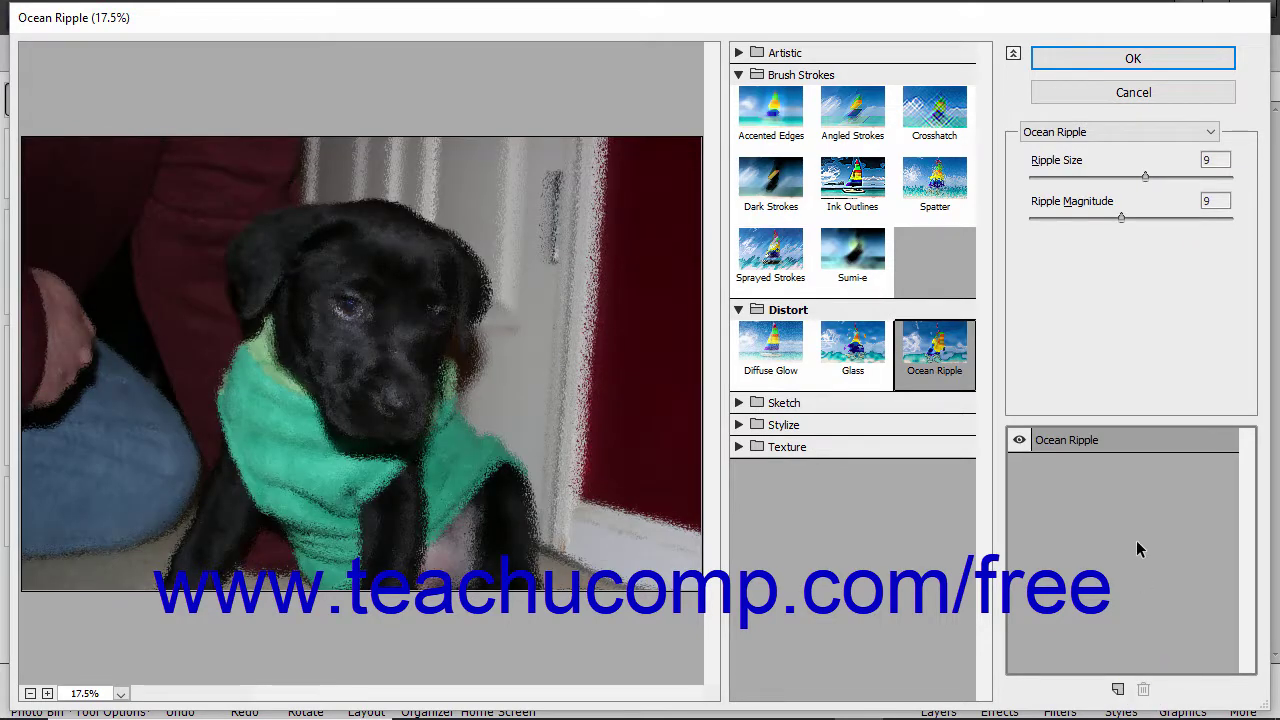
pyautogui.click(1112, 66)
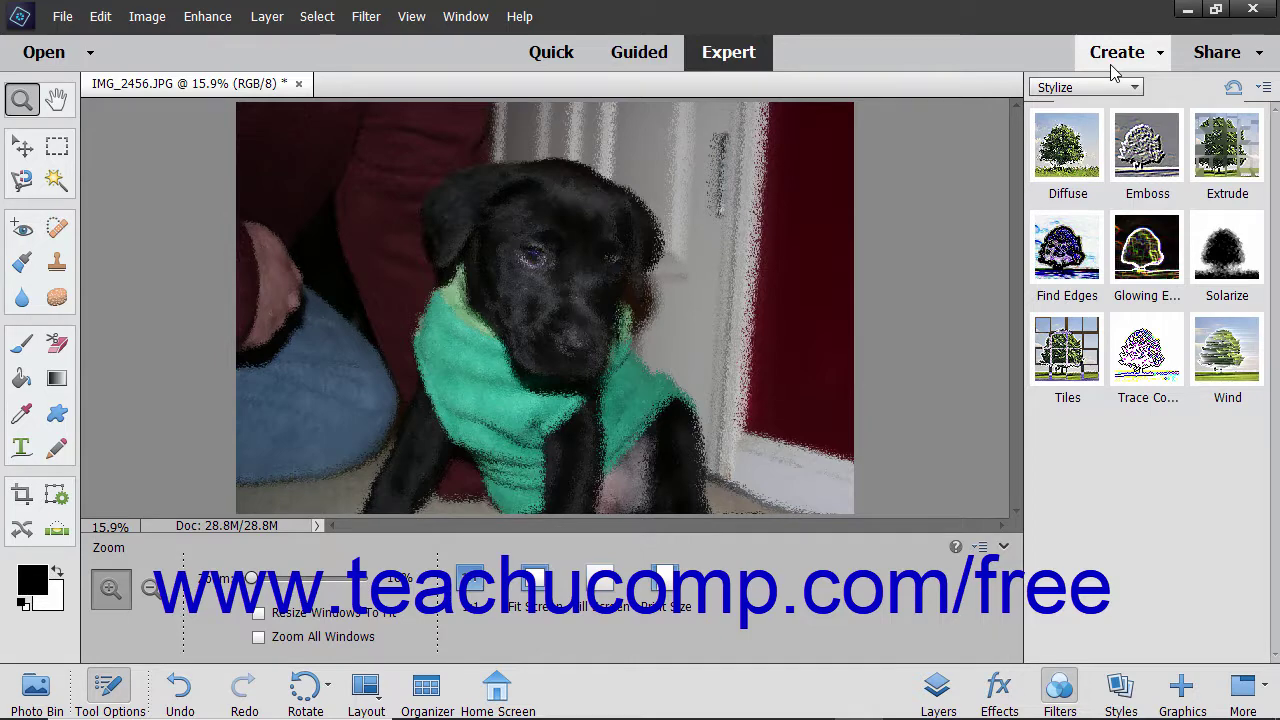
# Check the Layers and Filters panels, then open the Edit menu to undo Filter Gallery.
pyautogui.click(938, 688)
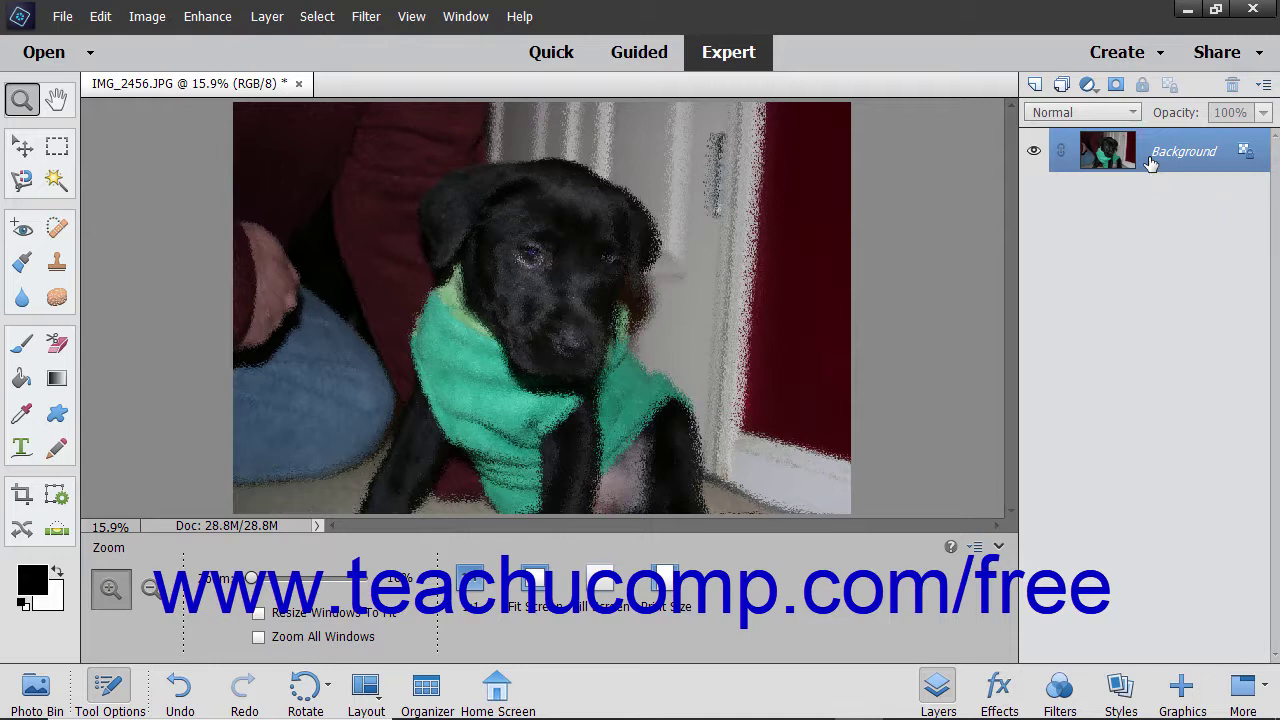
pyautogui.click(366, 16)
pyautogui.moveTo(428, 157)
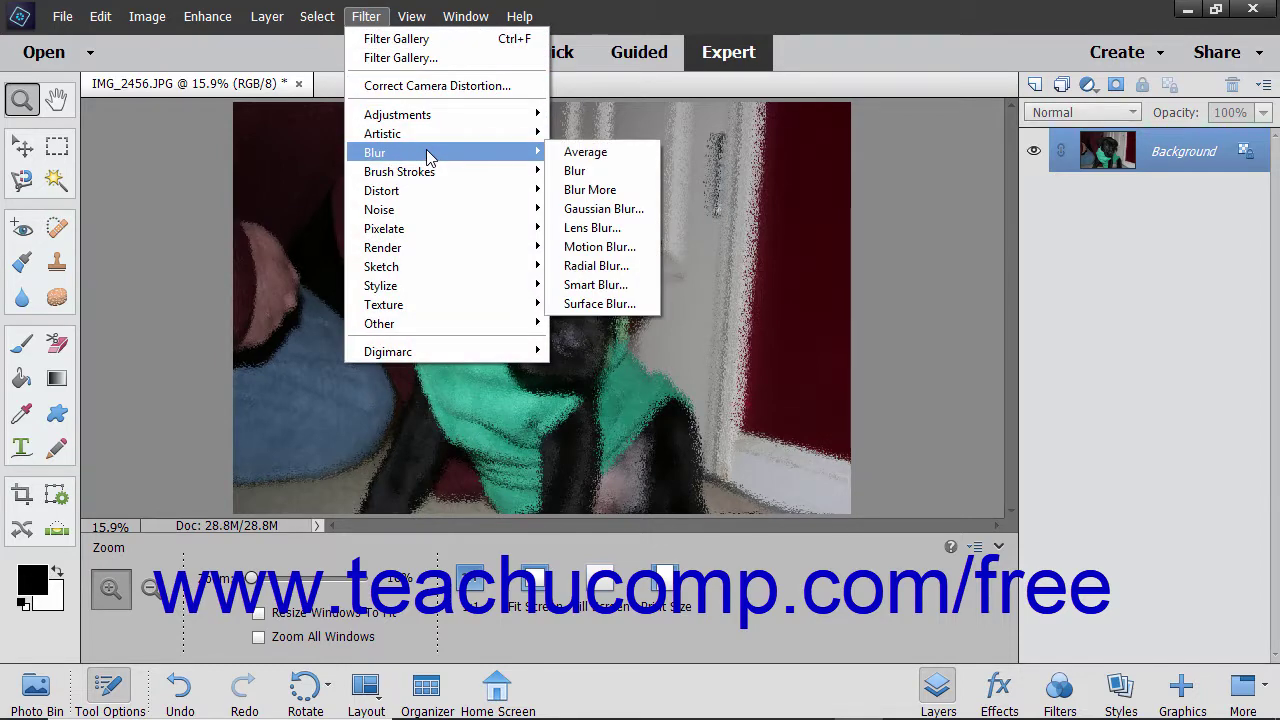
pyautogui.click(1058, 690)
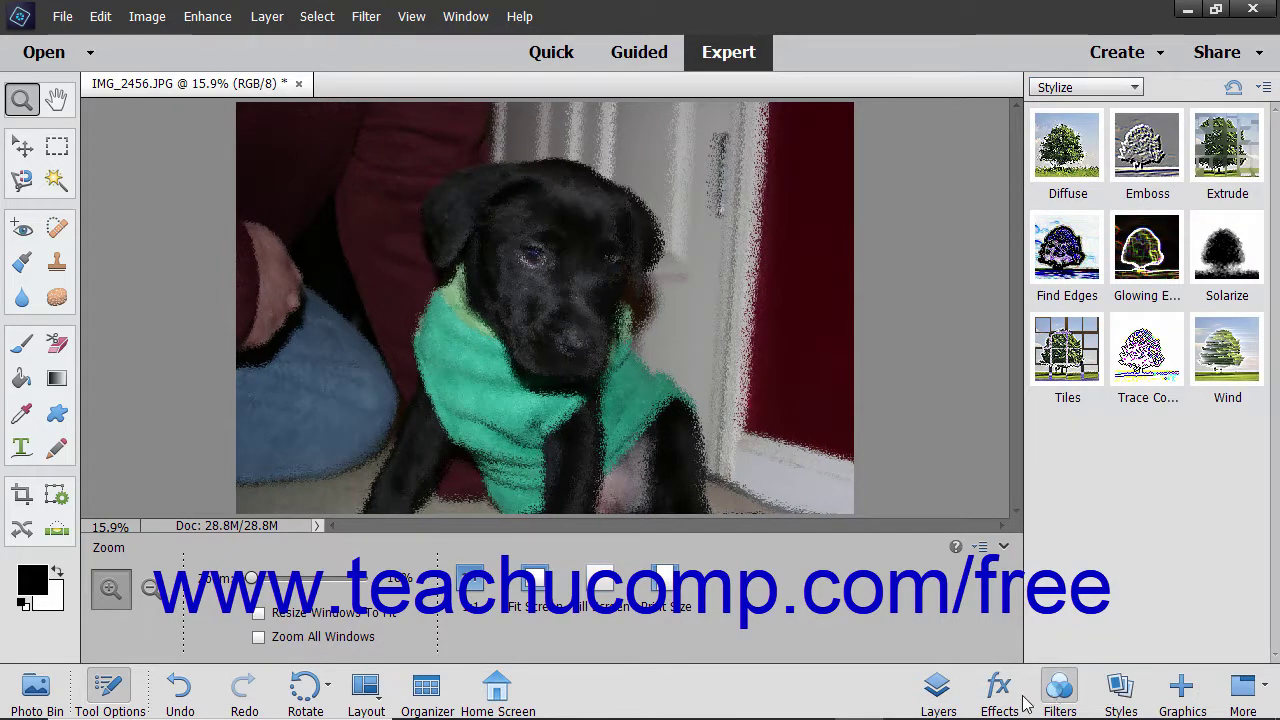
pyautogui.click(943, 690)
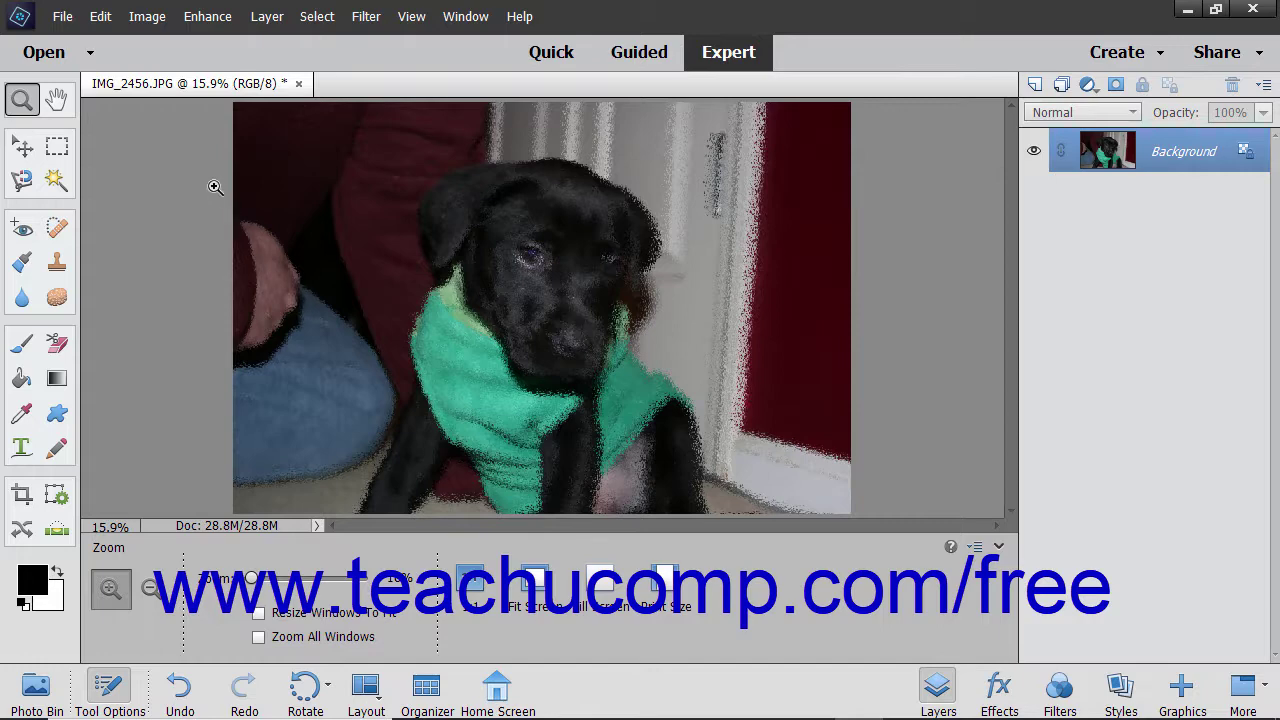
pyautogui.click(100, 16)
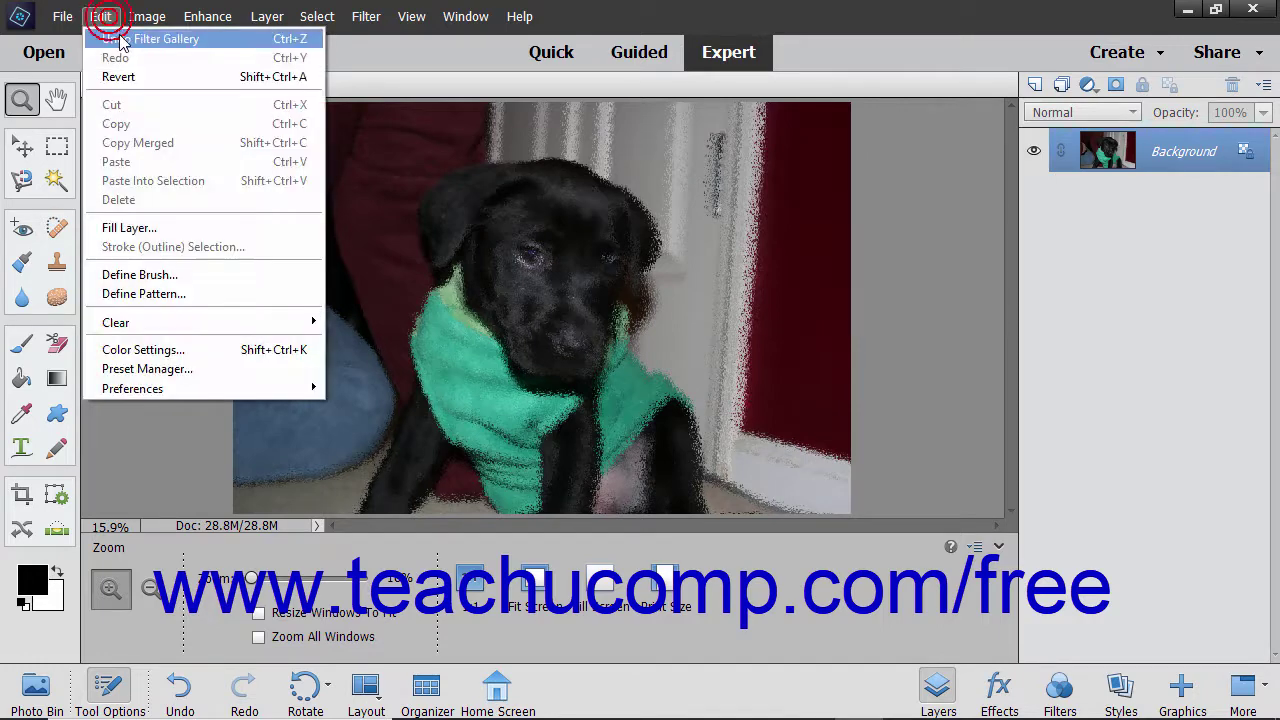